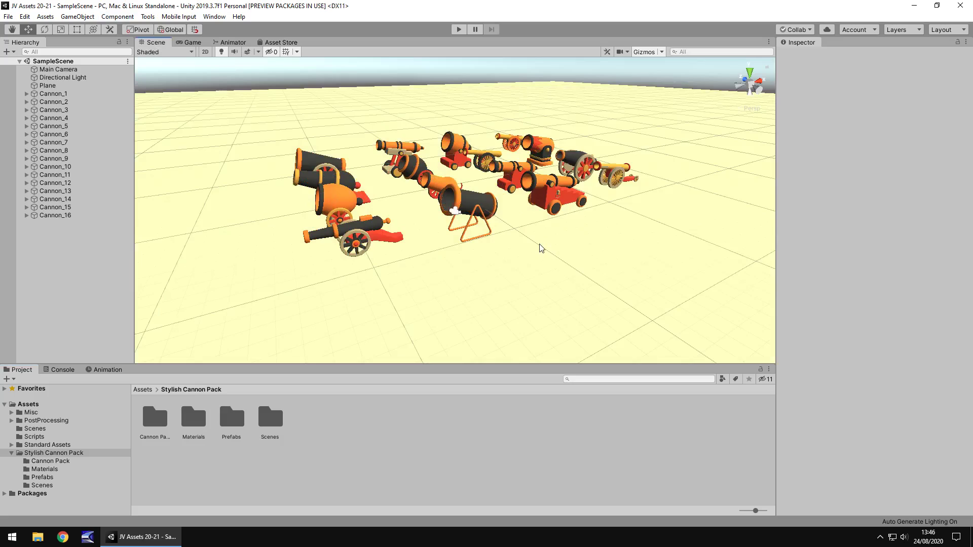
Inspect the cannon models in the scene up close from several angles, starting with Cannon_1
scroll(542, 248, up, 3)
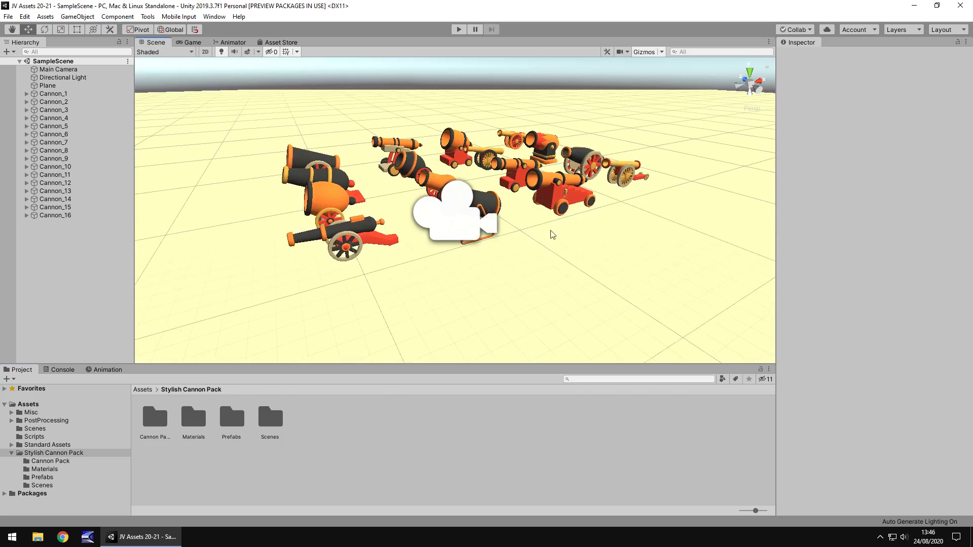
right_drag(480, 265, 633, 234)
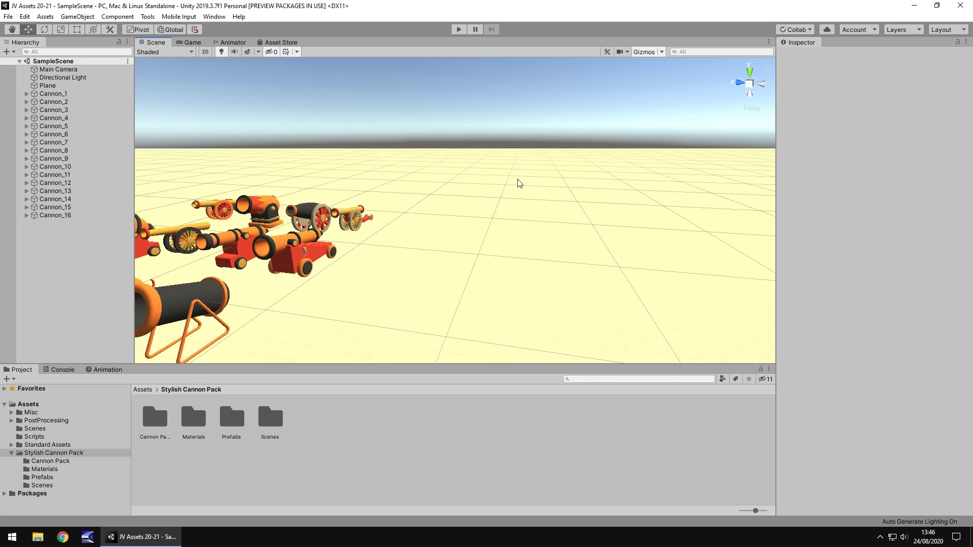
double_click(53, 94)
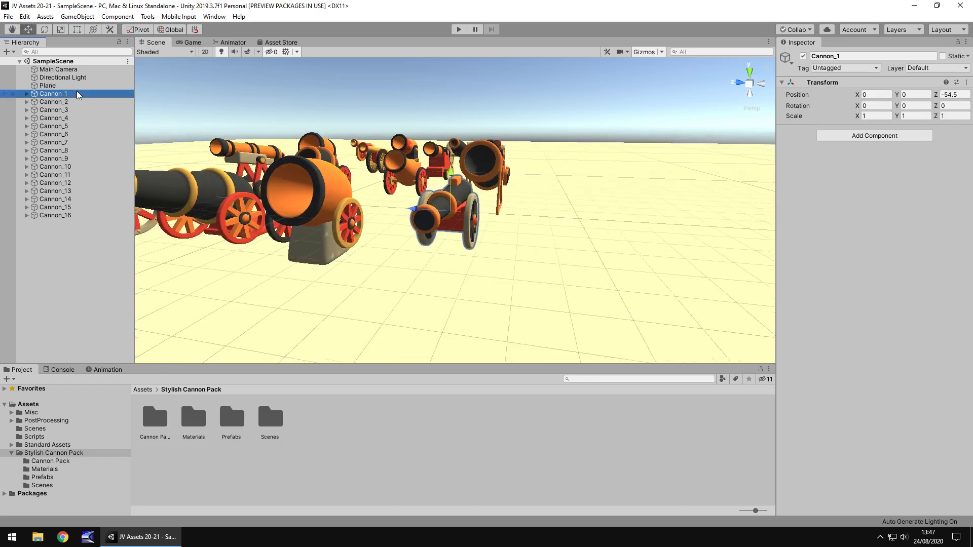
right_drag(523, 244, 377, 217)
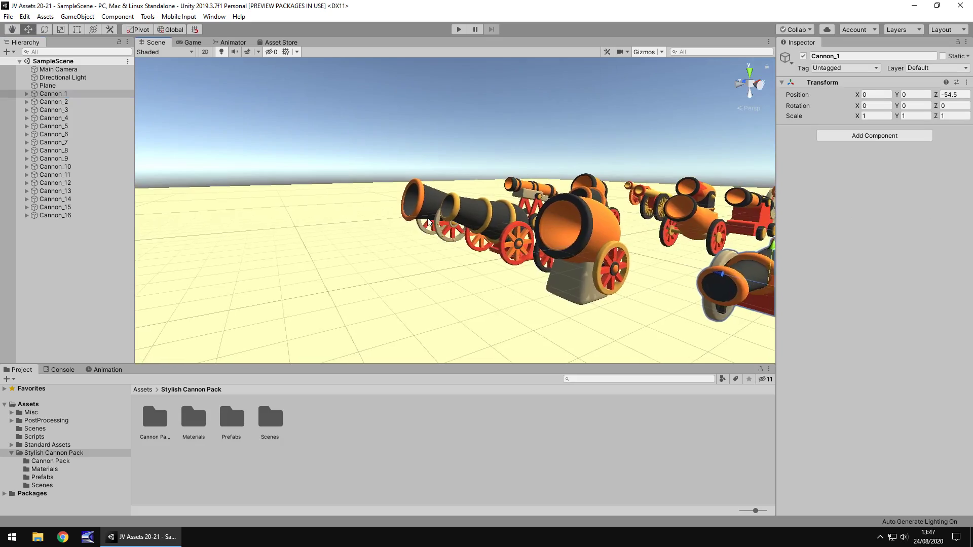
scroll(650, 253, up, 3)
middle_drag(650, 252, 242, 184)
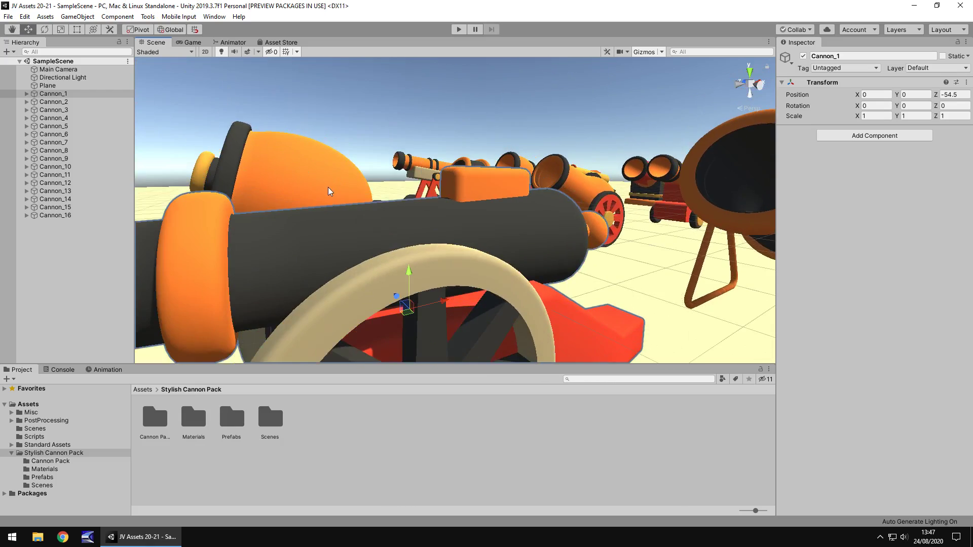
right_drag(499, 132, 463, 181)
middle_drag(672, 172, 217, 265)
scroll(538, 227, down, 10)
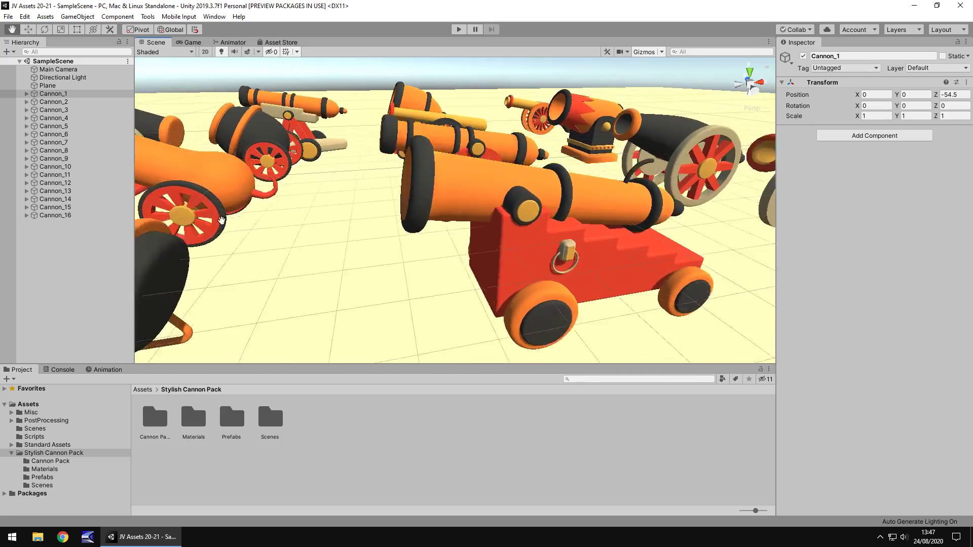
middle_drag(480, 433, 299, 318)
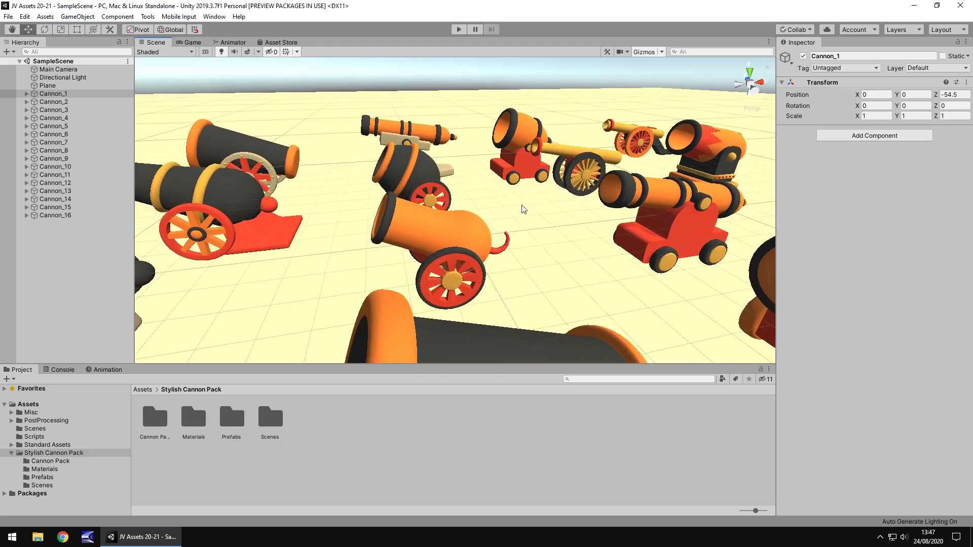
right_drag(523, 209, 669, 219)
scroll(484, 219, down, 3)
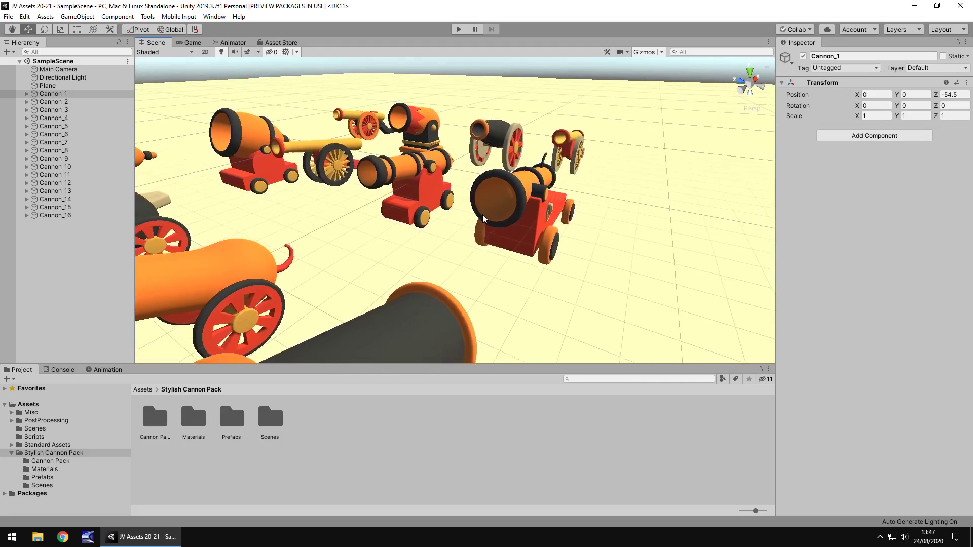
scroll(484, 218, down, 5)
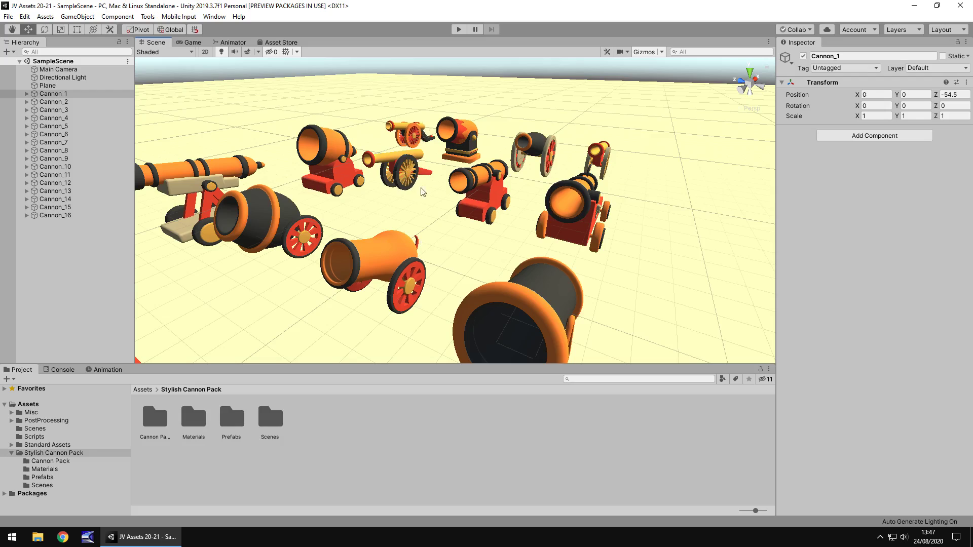
right_drag(559, 179, 485, 191)
middle_drag(548, 194, 613, 180)
scroll(419, 250, up, 1)
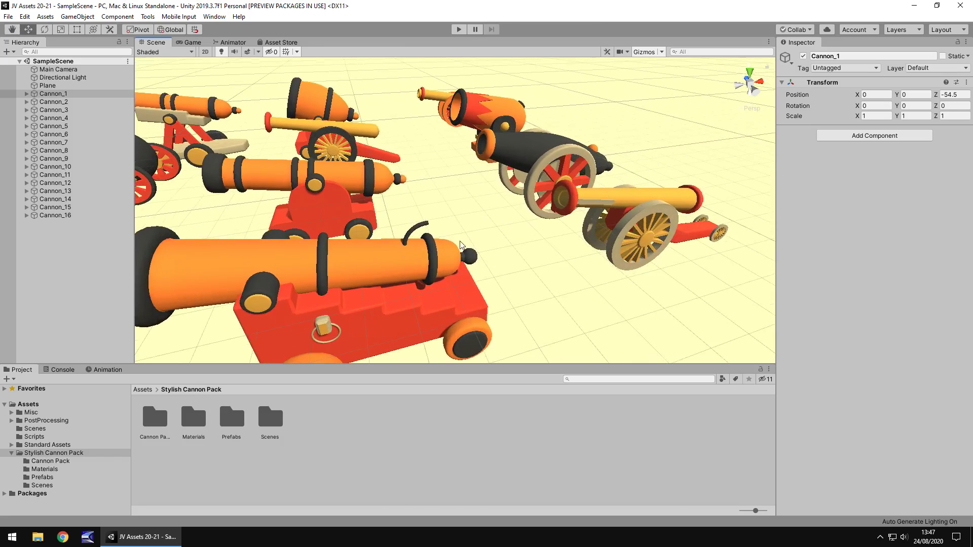
Expand Cannon_1 down to the individual parts inside Group140, Group141 and Group142
click(27, 94)
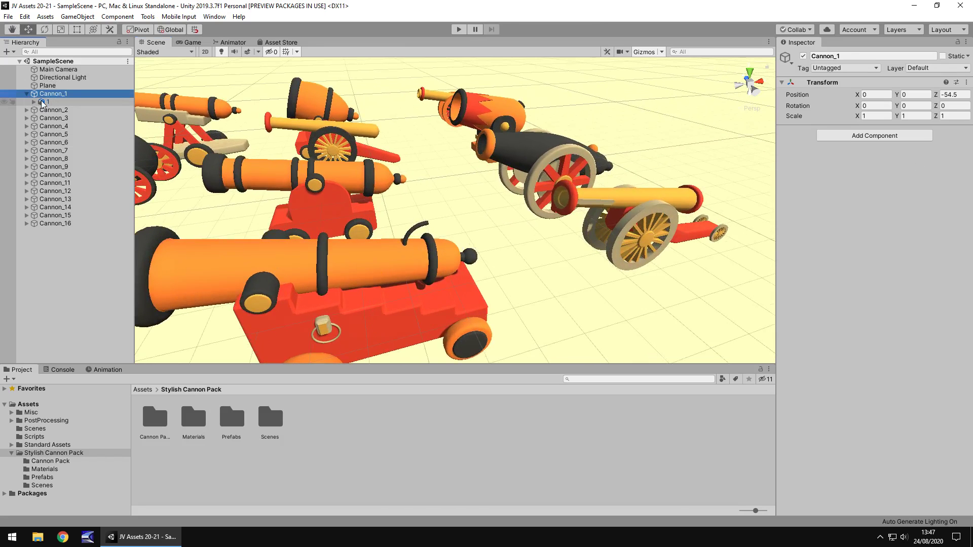
click(43, 102)
click(34, 102)
click(41, 110)
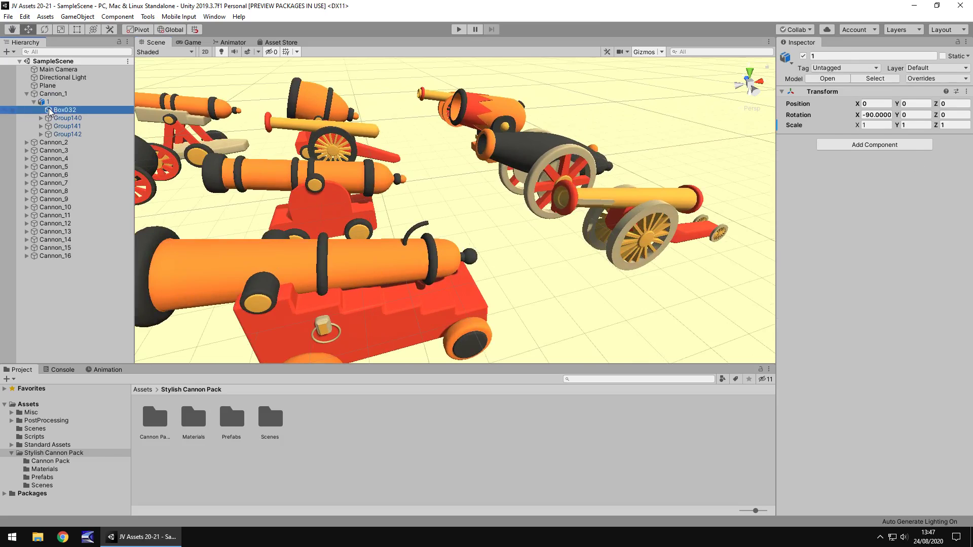
click(41, 118)
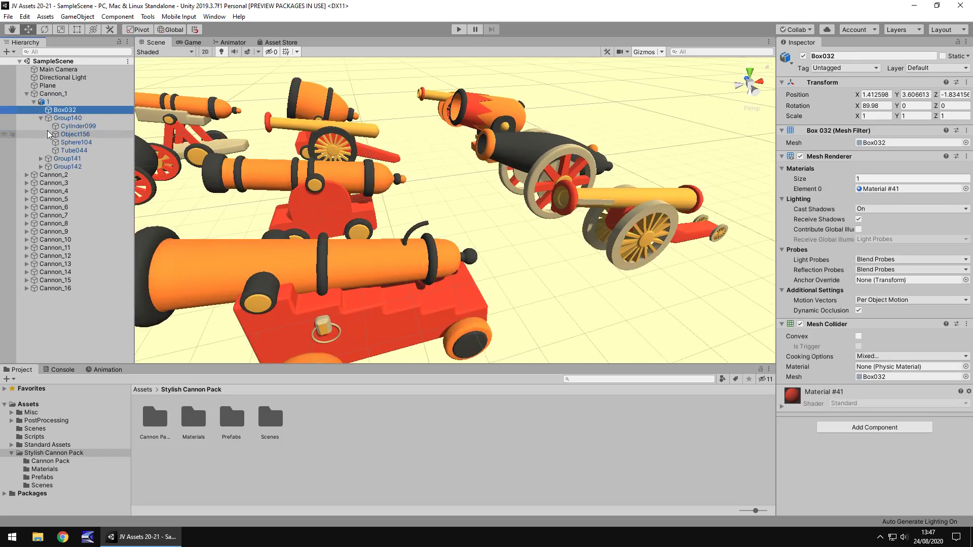
click(41, 159)
click(42, 199)
Select Cannon_1 and frame the whole cannon in the Scene view with the Move tool active
key(f)
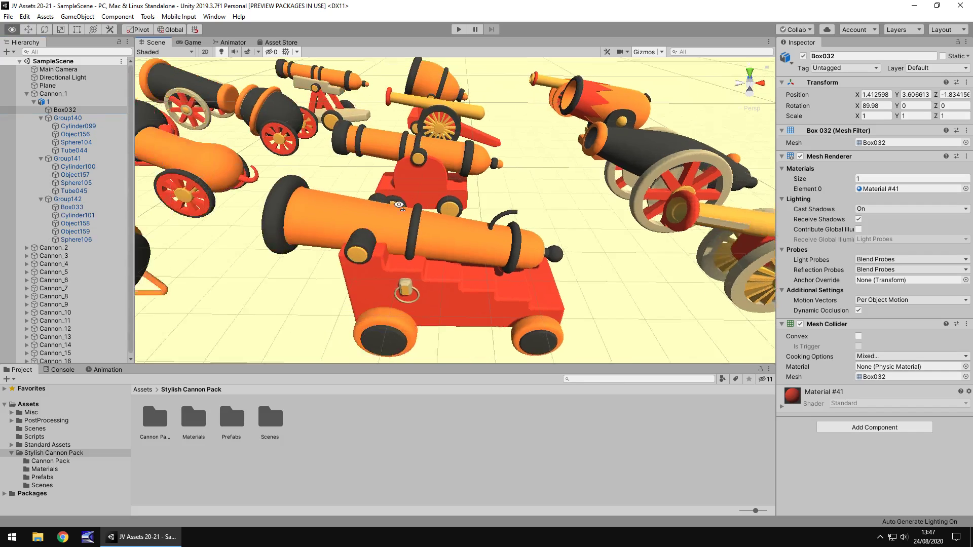
click(61, 95)
scroll(336, 217, up, 1)
alt+drag(336, 220, 456, 349)
key(f)
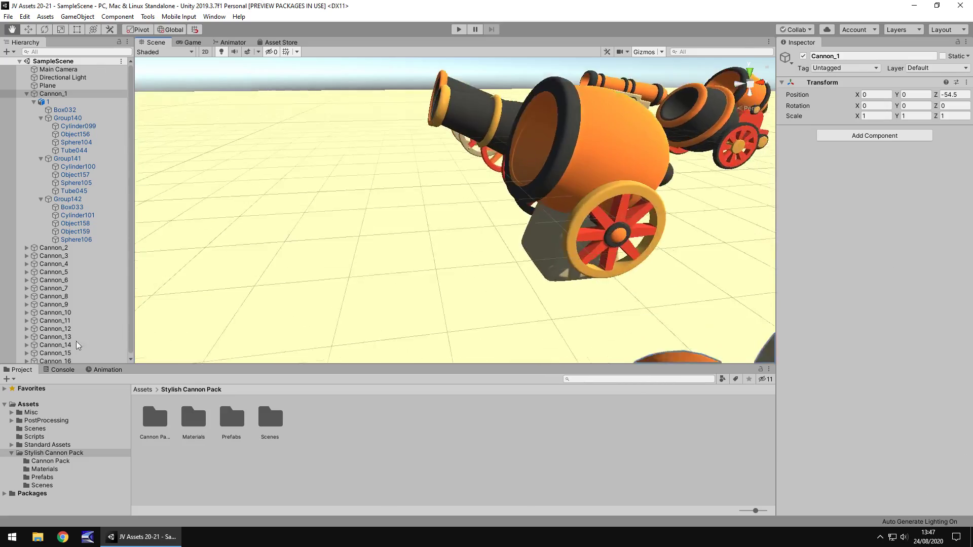
key(w)
scroll(424, 66, down, 5)
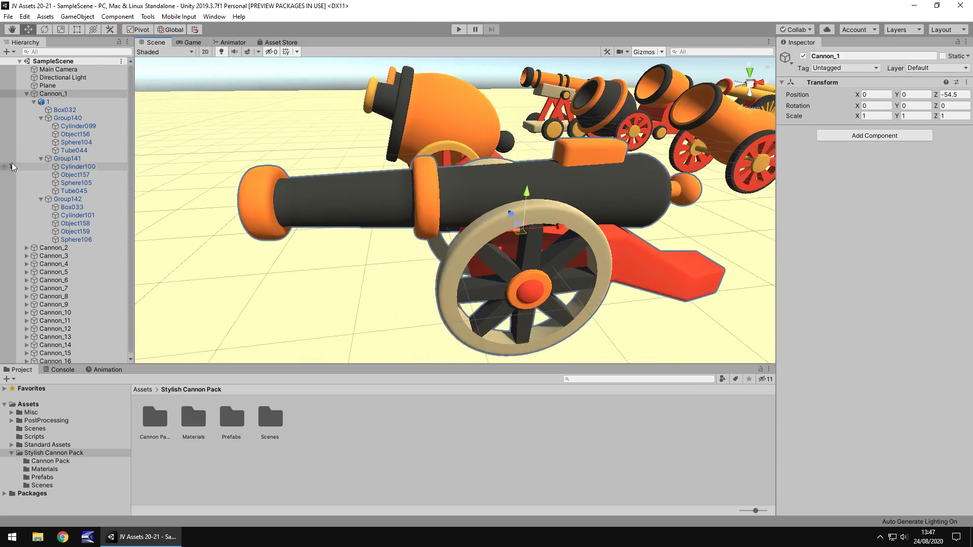
Try moving the carriage part Box032 along X and the wheel Group140 out of place, undoing each move
click(65, 110)
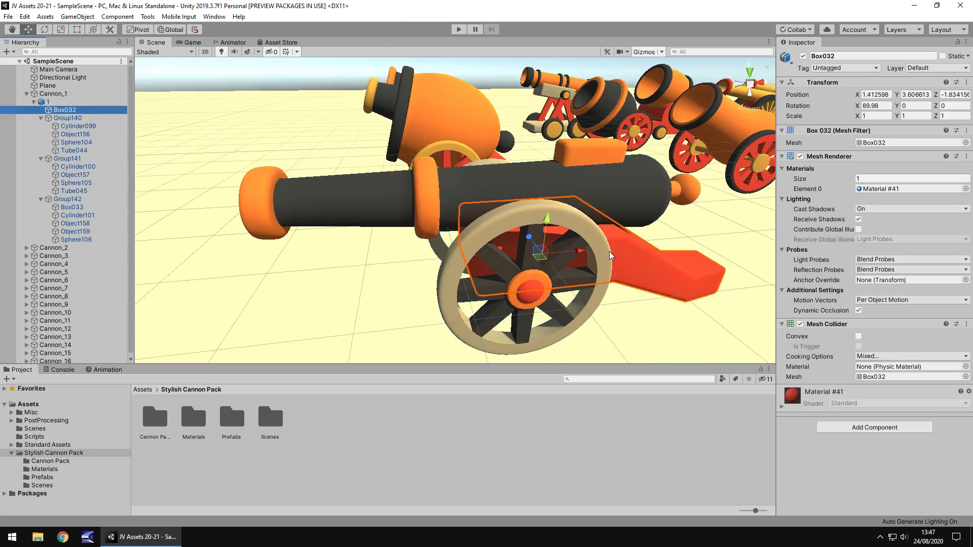
drag(580, 251, 772, 256)
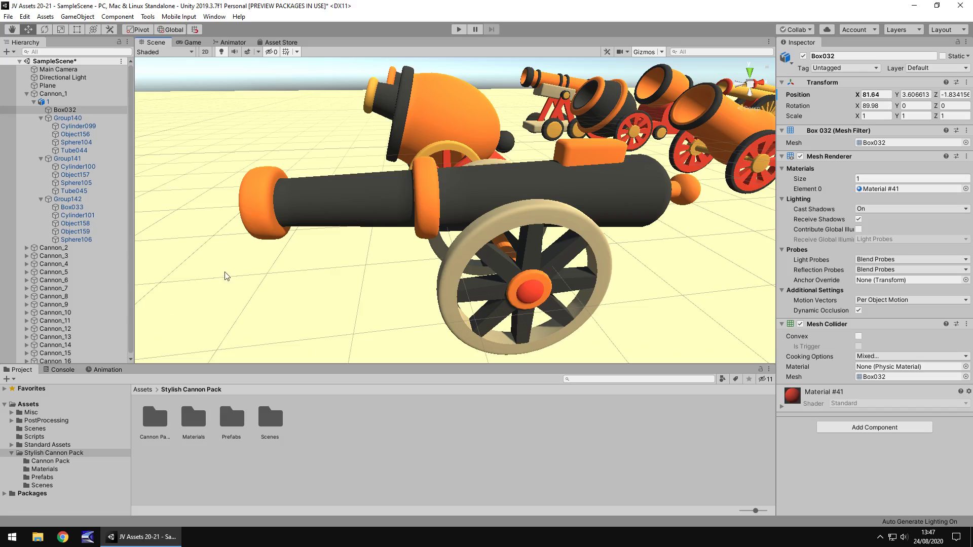
key(ctrl+z)
click(67, 117)
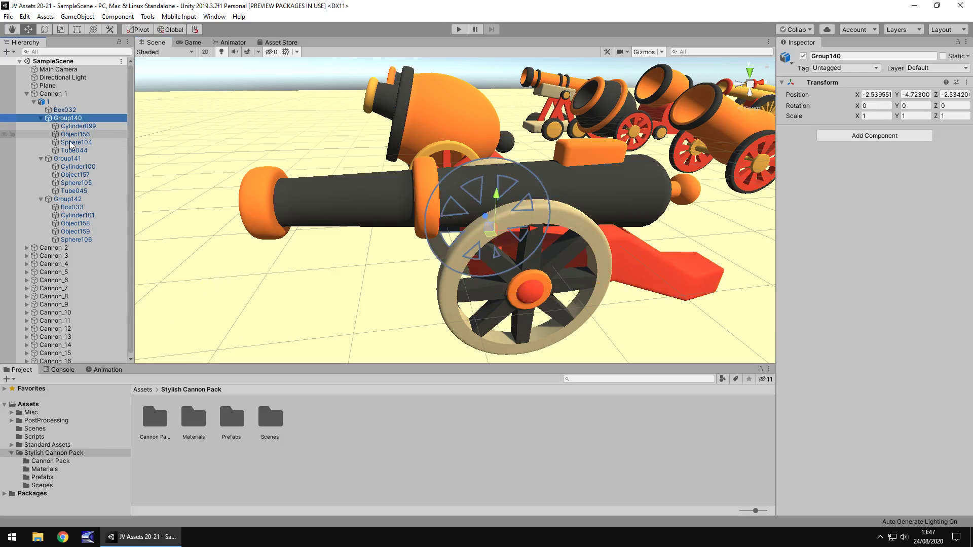
drag(495, 232, 512, 301)
key(ctrl+z)
Try rotating the near wheel Group141 about its Z, X and Y axes, undoing each rotation
click(68, 158)
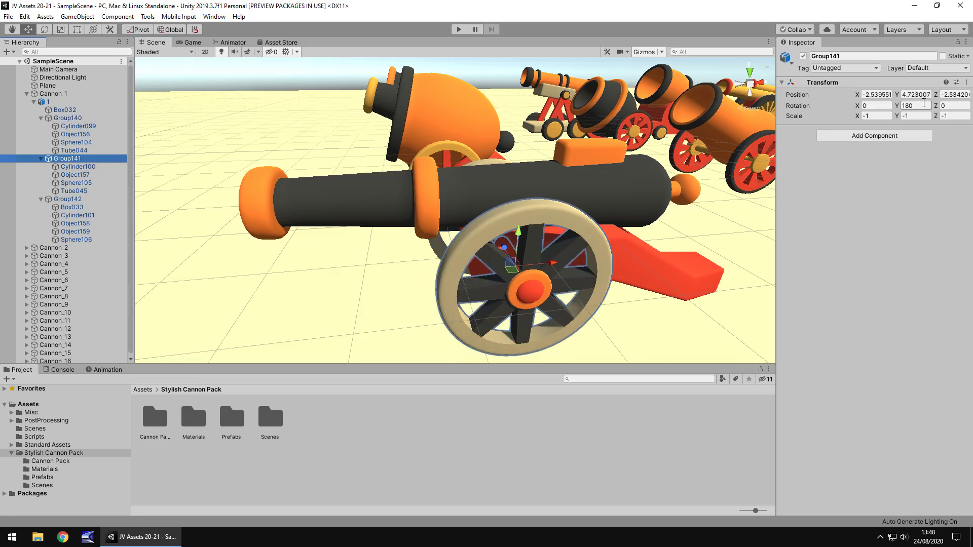
drag(937, 106, 723, 106)
key(ctrl+z)
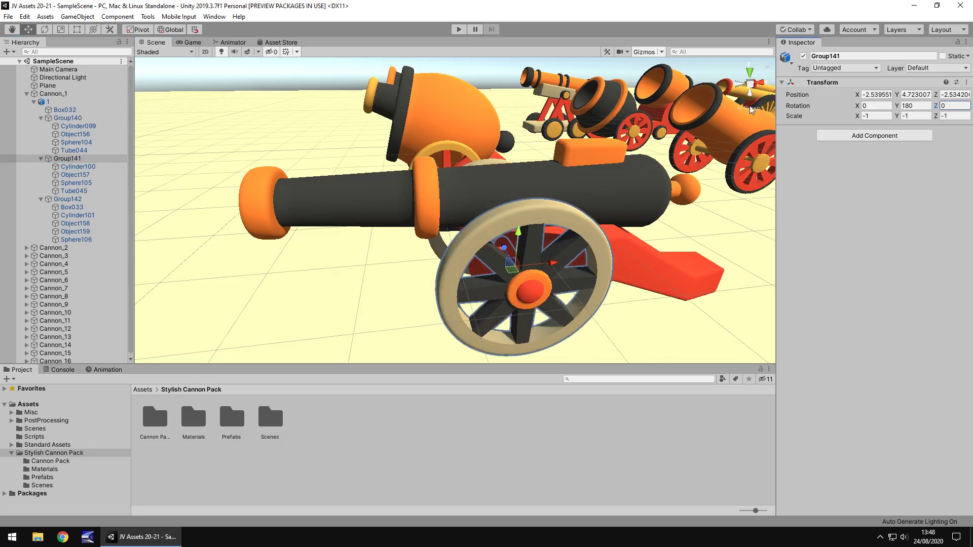
drag(857, 106, 526, 113)
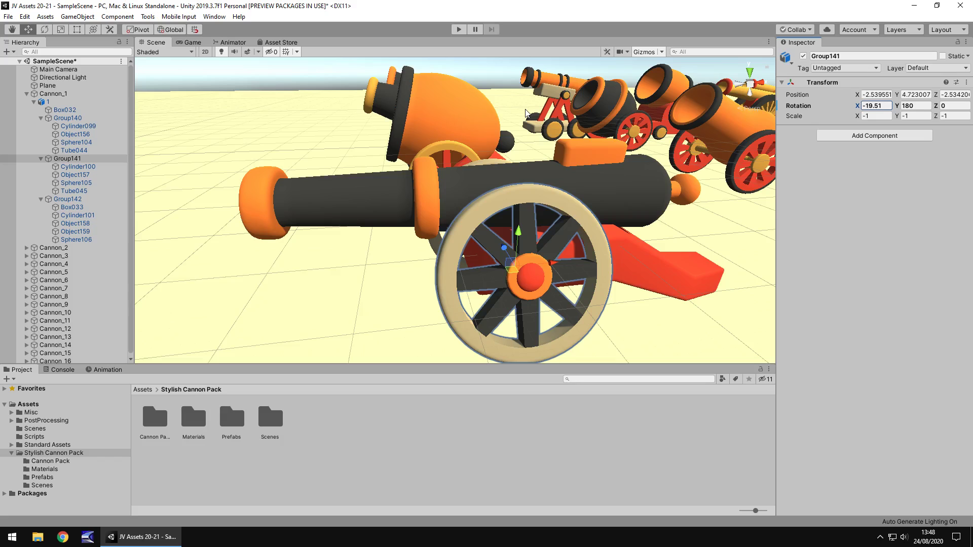
key(ctrl+z)
drag(896, 106, 891, 57)
key(ctrl+z)
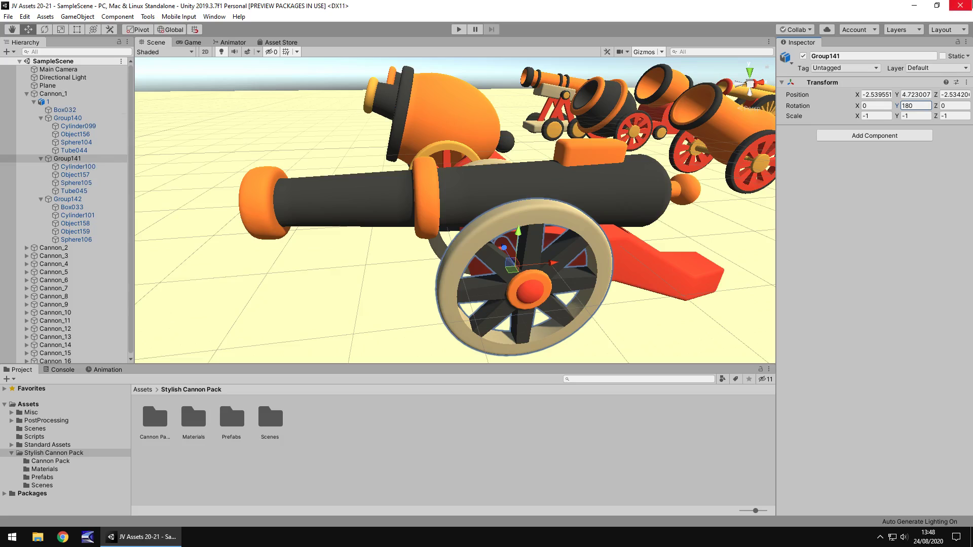
Try moving the block Box033 and the barrel ring Object159 of Cannon_1, undoing each move
click(366, 207)
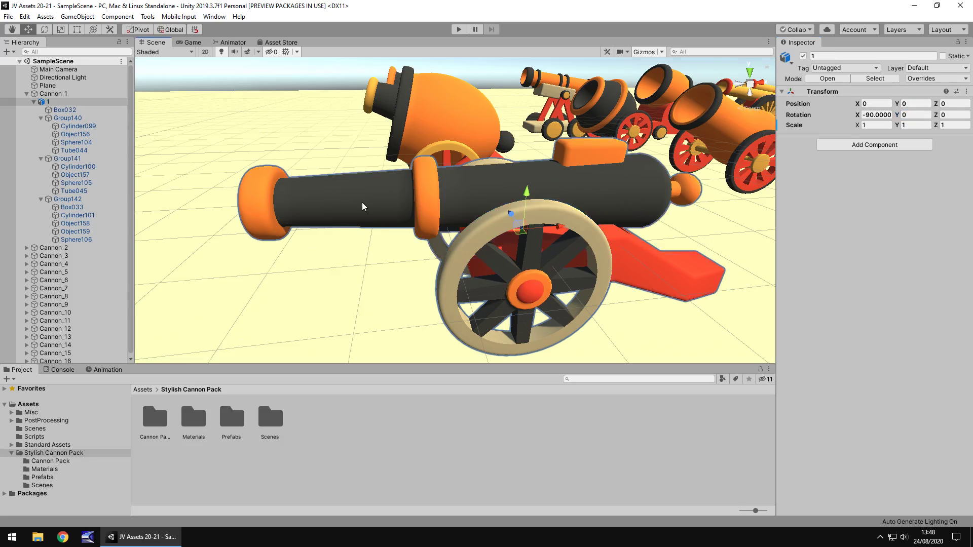
click(71, 207)
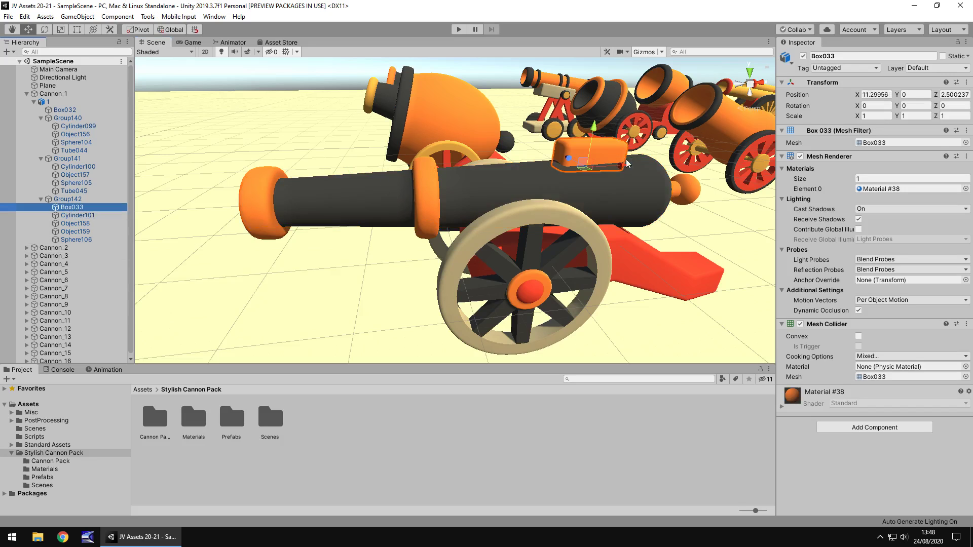
drag(627, 165, 705, 175)
key(ctrl+z)
key(ctrl+z)
key(ctrl+z)
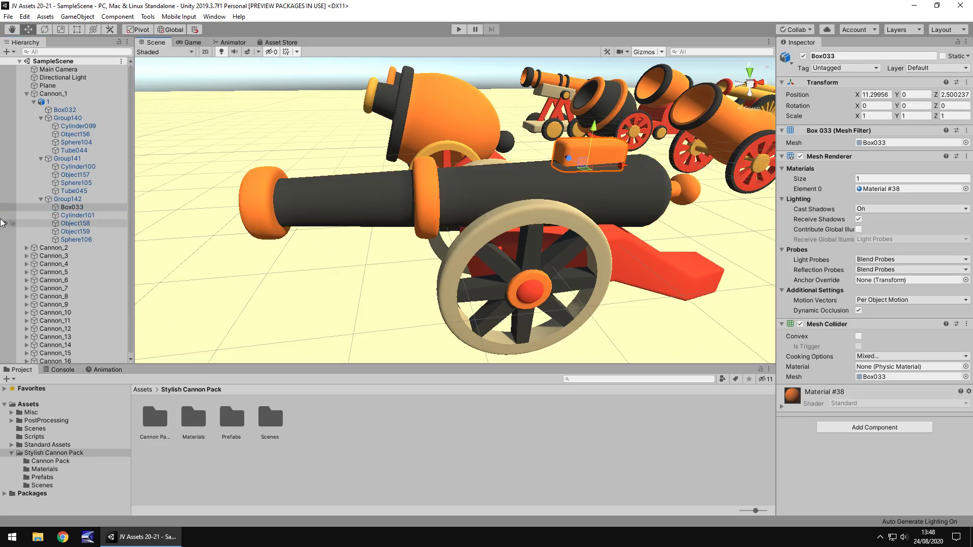
drag(419, 206, 474, 209)
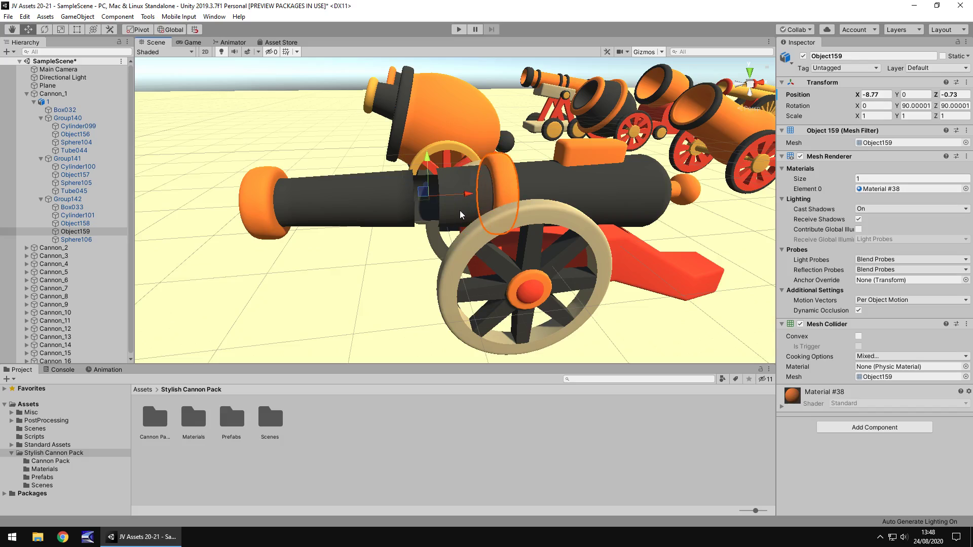
key(ctrl+z)
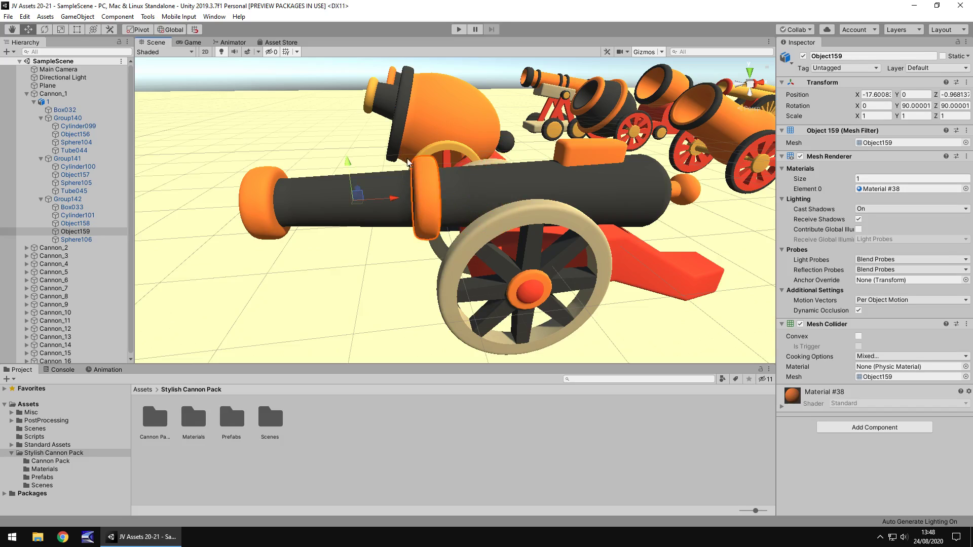
Examine the full cannon collection from a distance in the Scene view and through the camera in the Game view
scroll(408, 162, down, 10)
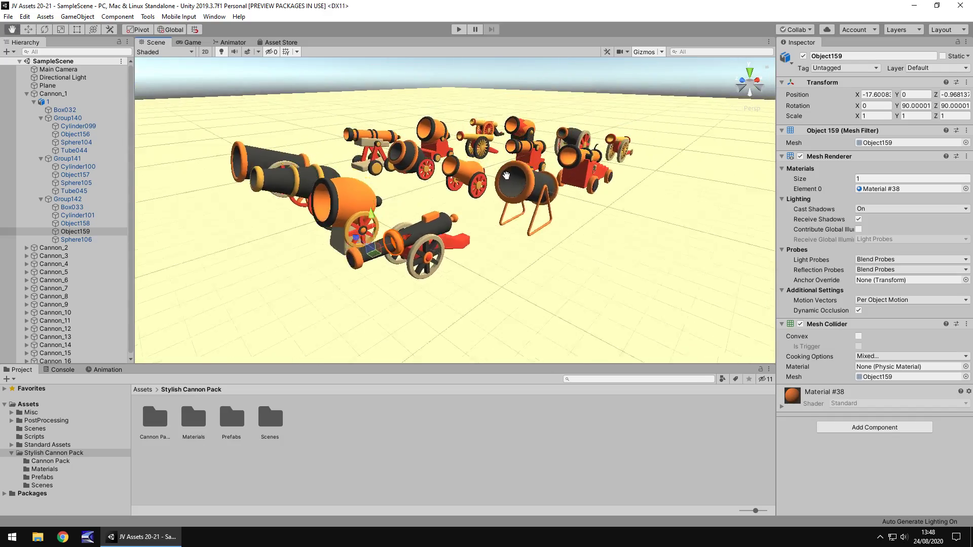
middle_drag(506, 175, 460, 207)
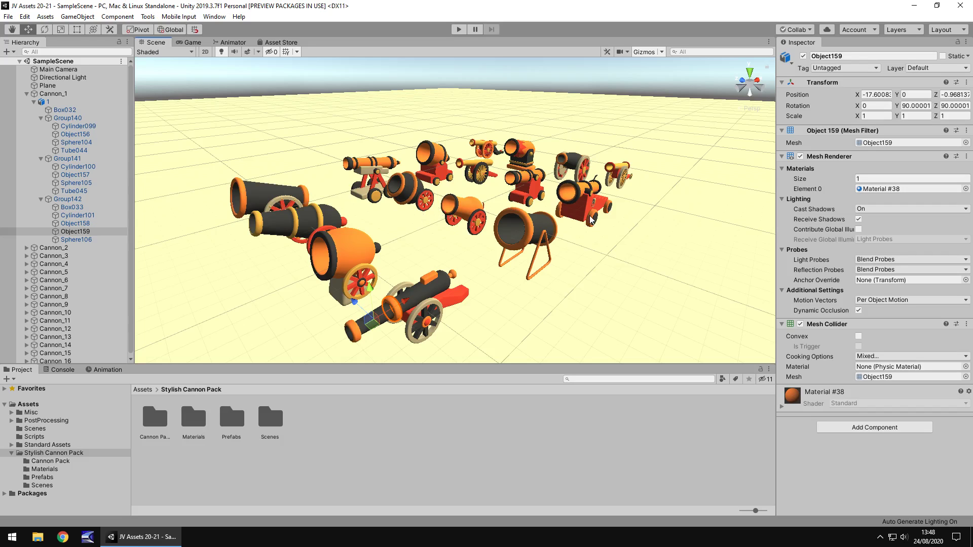
alt+drag(628, 200, 517, 226)
middle_drag(562, 181, 278, 181)
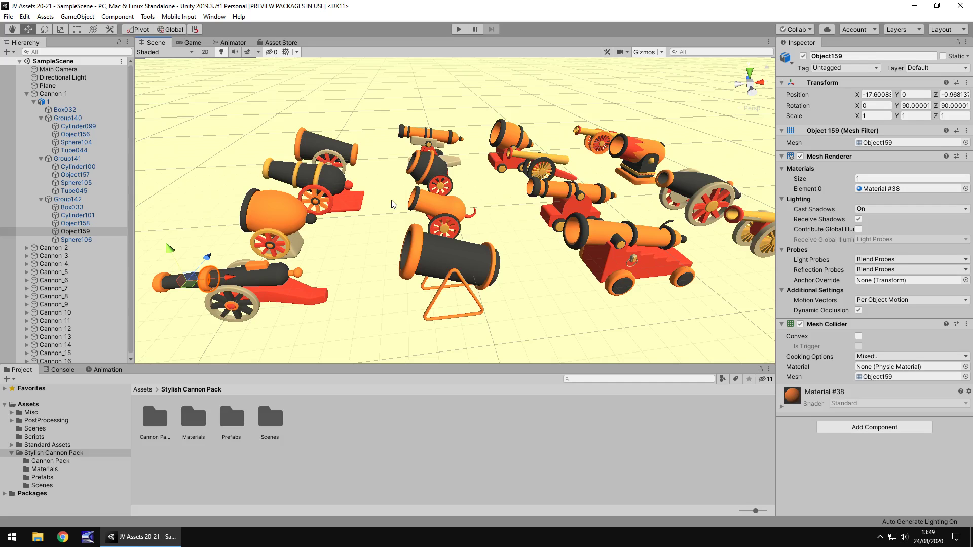
right_drag(376, 203, 421, 206)
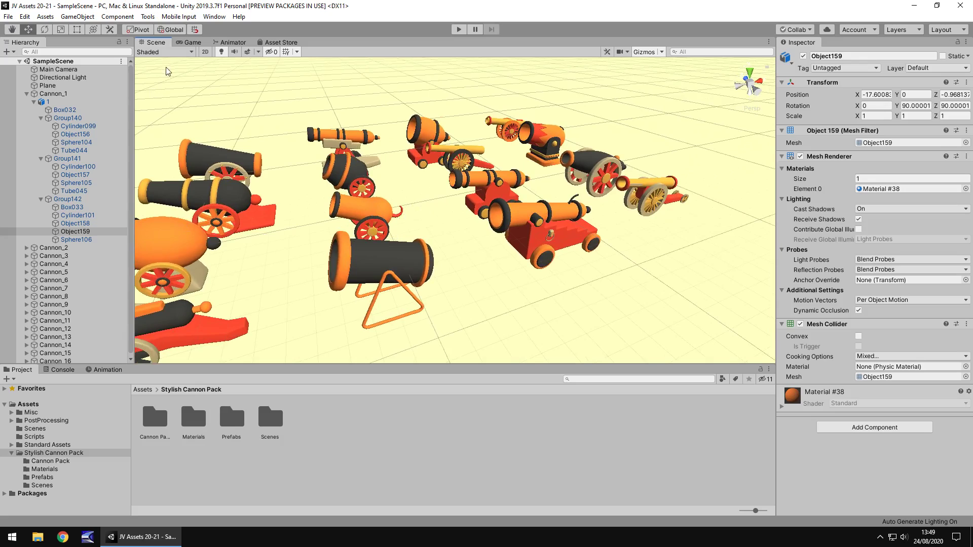
click(190, 42)
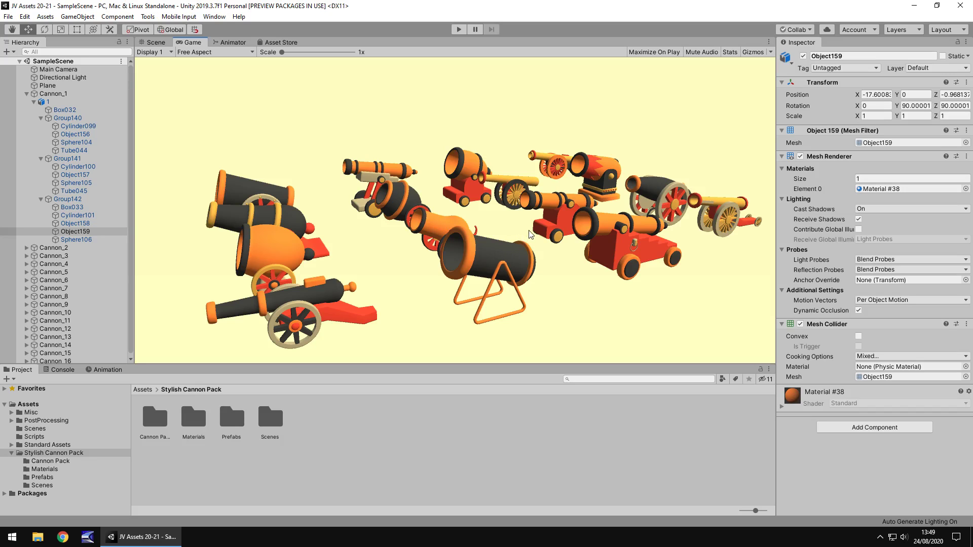
click(162, 42)
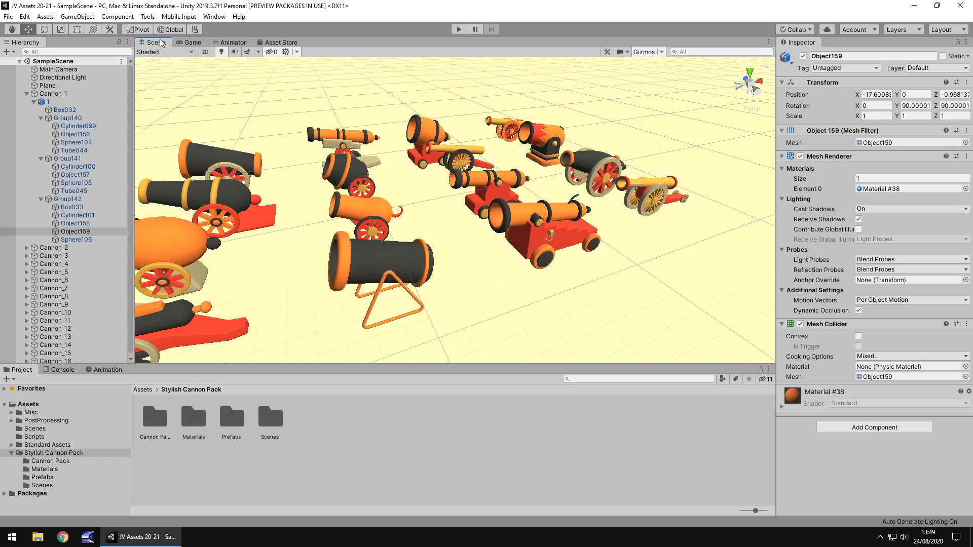
Browse the Cannon Pack, Materials and Prefabs folders of the Stylish Cannon Pack
click(46, 461)
click(46, 469)
click(45, 477)
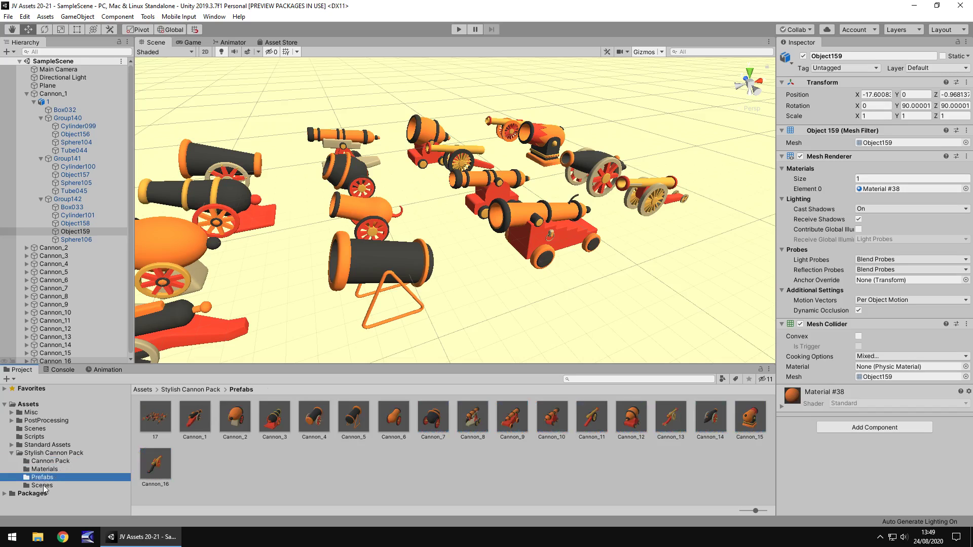
Set the main color of the Plane material in the Stylish Cannon Pack's Materials folder to black and check it in the Game view
click(42, 485)
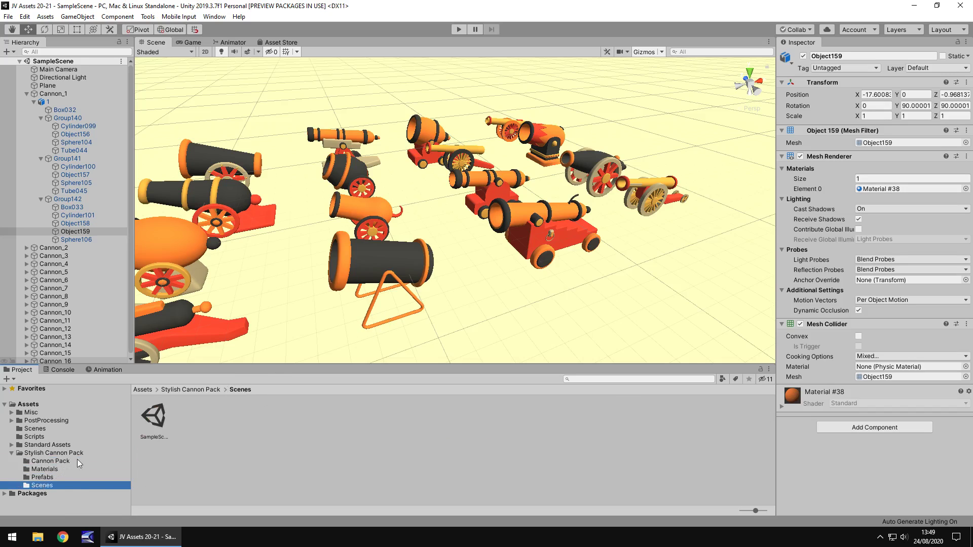
click(51, 469)
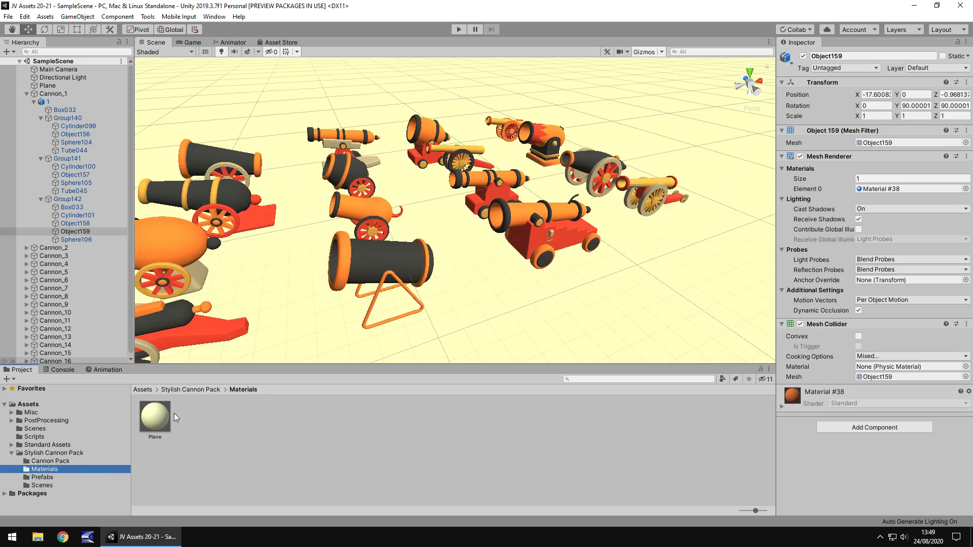
click(155, 416)
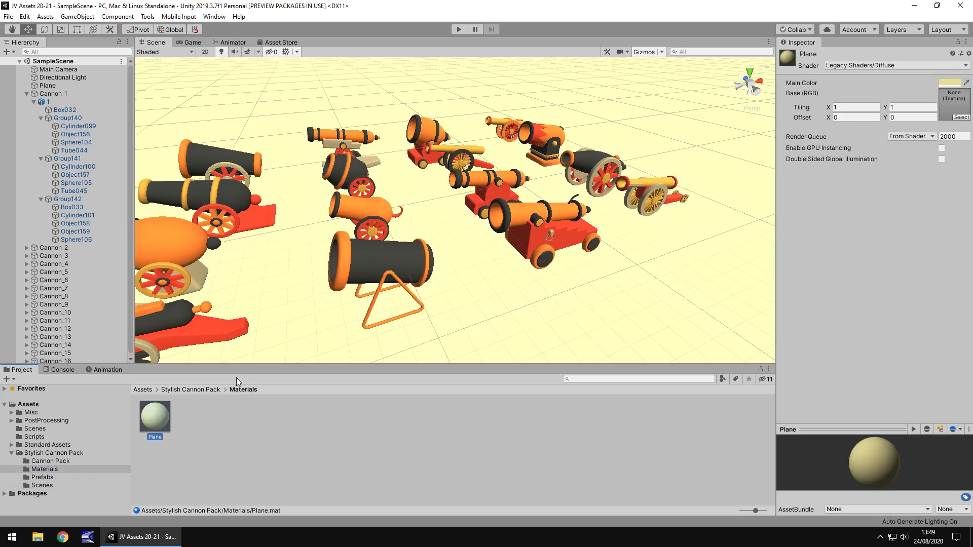
click(324, 329)
click(165, 417)
click(949, 82)
drag(440, 175, 497, 235)
click(192, 77)
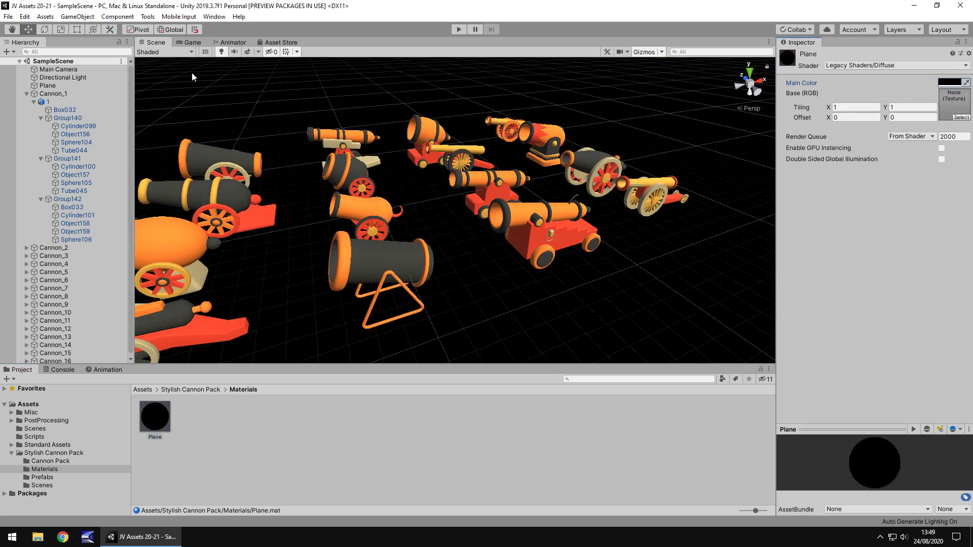
click(200, 45)
click(155, 43)
Inspect the embedded materials of cannon model 1 in the Cannon Pack folder, from Material #38 to Material #41
click(49, 462)
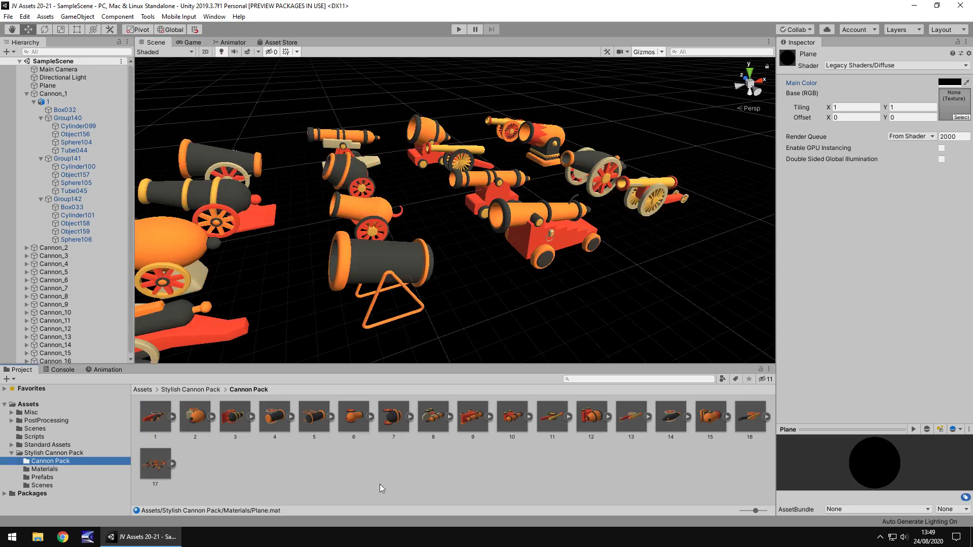
click(172, 416)
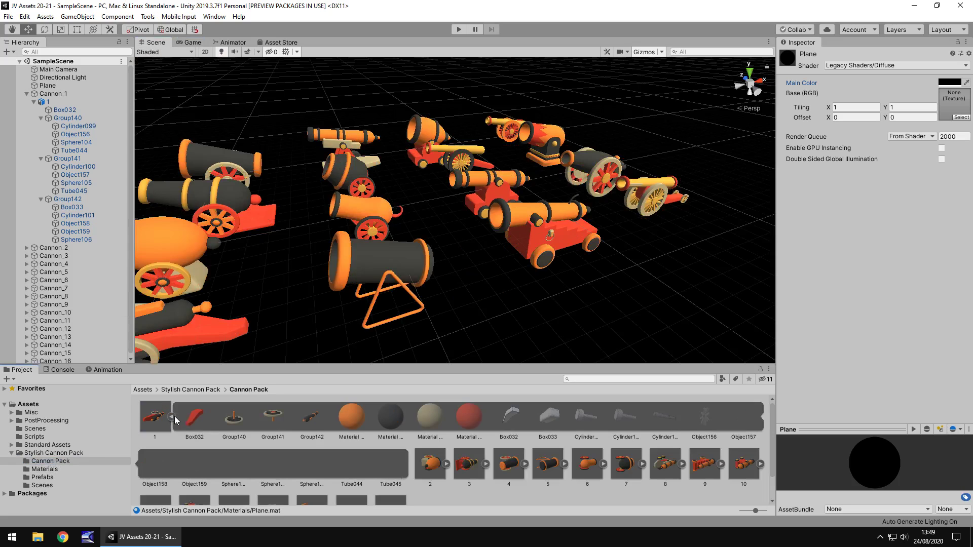
click(355, 412)
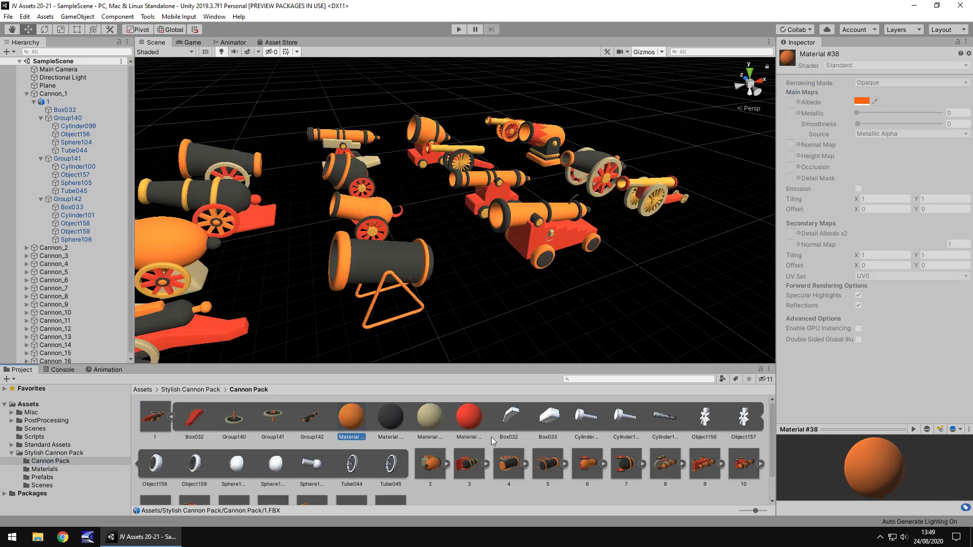
key(Right)
key(Right)
key(Right)
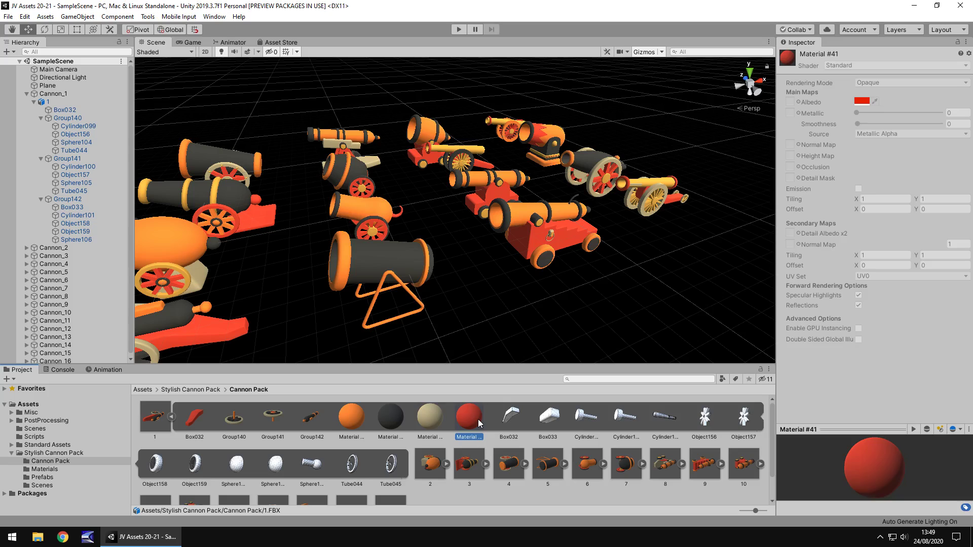
key(Left)
key(Left)
key(Left)
click(173, 417)
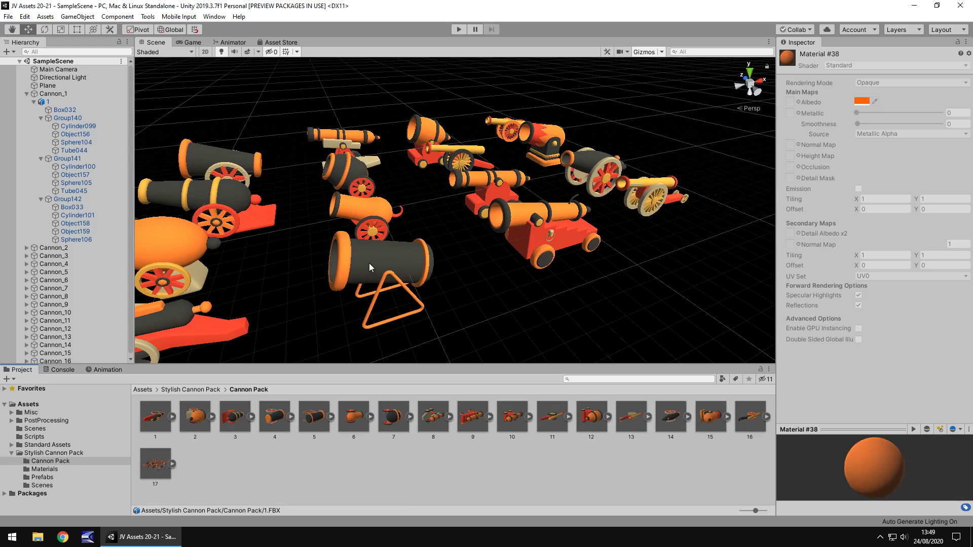
Examine the cannons and the ground plane from another angle, and check the Stylish Cannon Pack's Asset Store page
middle_drag(363, 275, 607, 209)
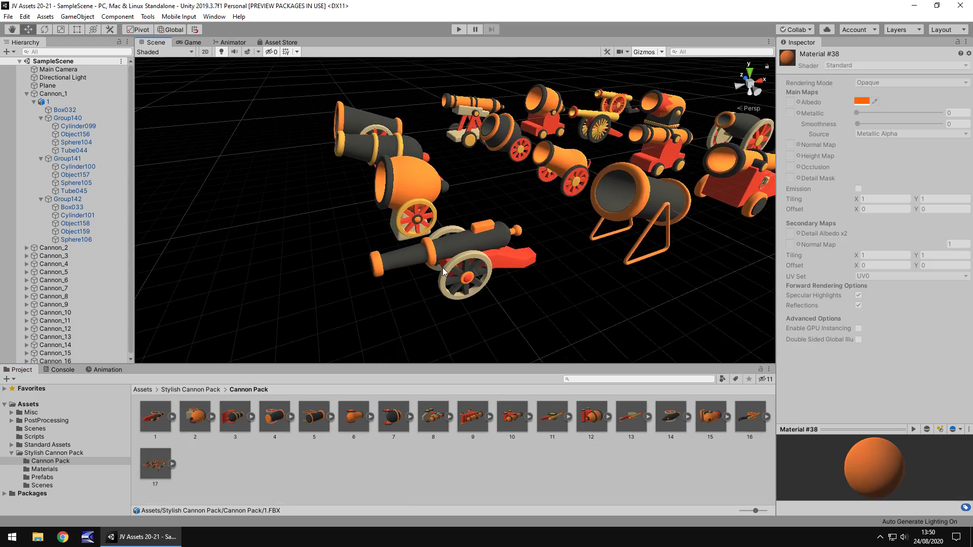
click(264, 322)
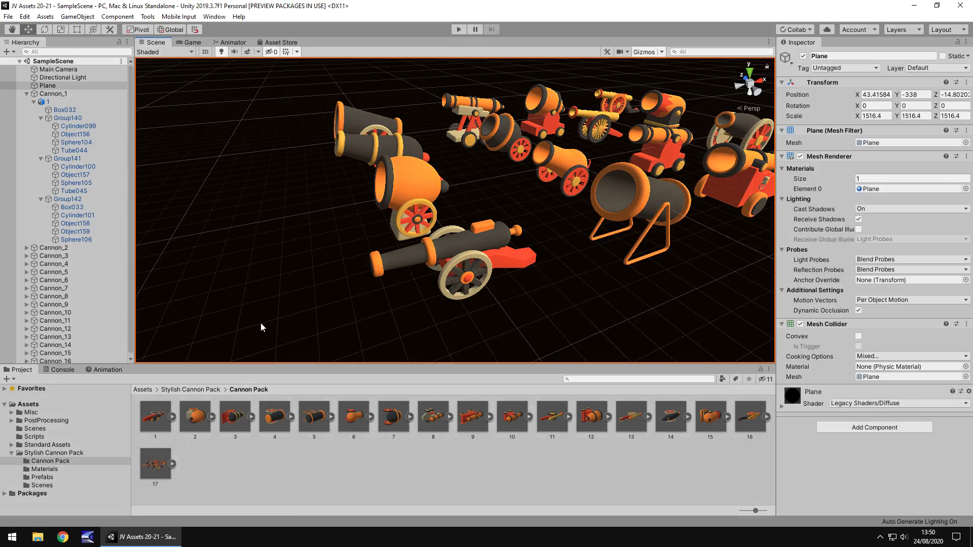
click(44, 469)
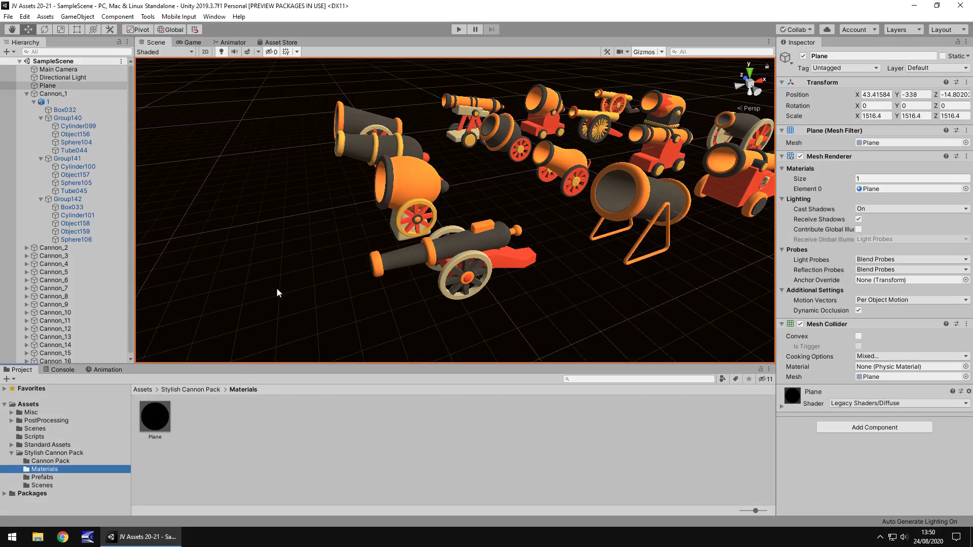
right_drag(278, 293, 323, 288)
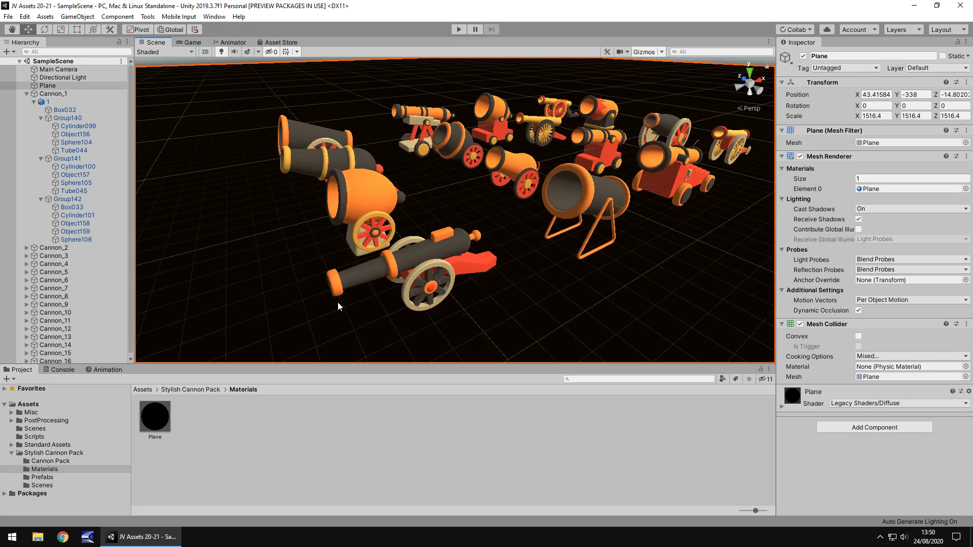
click(281, 42)
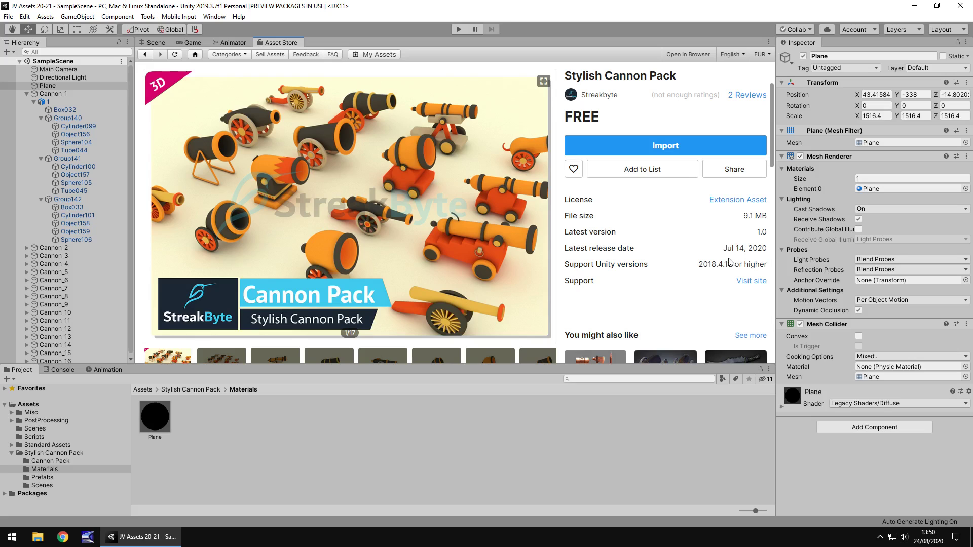
click(161, 44)
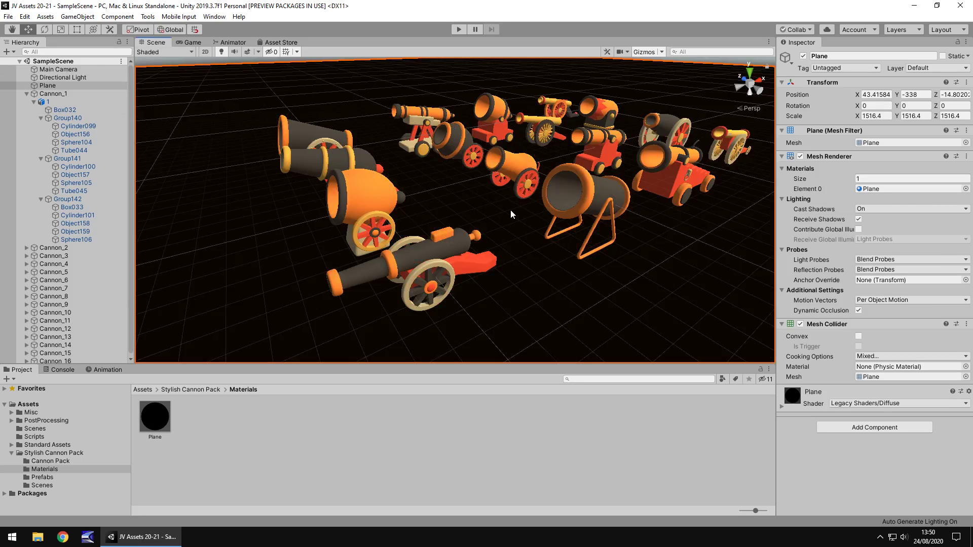
Try placing the prefab 17 from the Prefabs folder beside the existing cannons, and delete it again
click(50, 477)
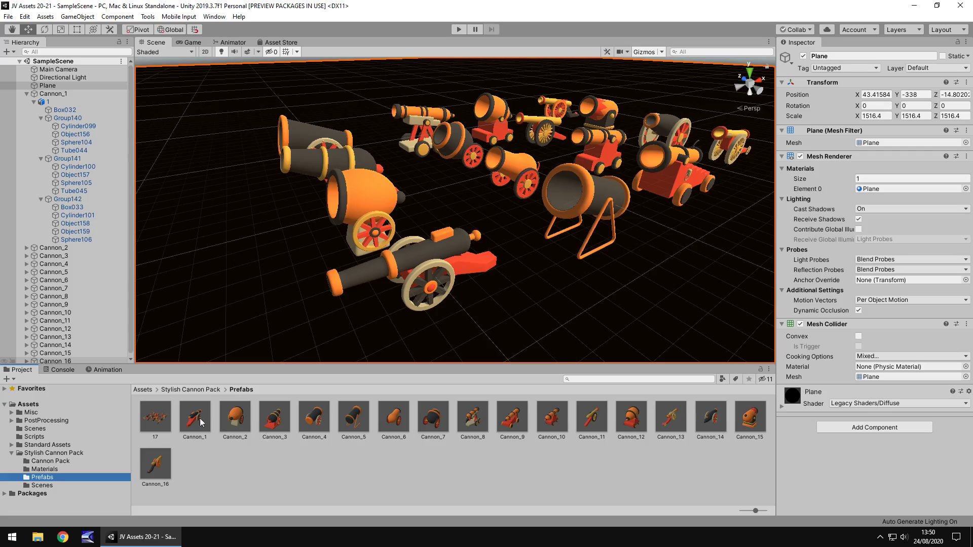
drag(155, 419, 198, 239)
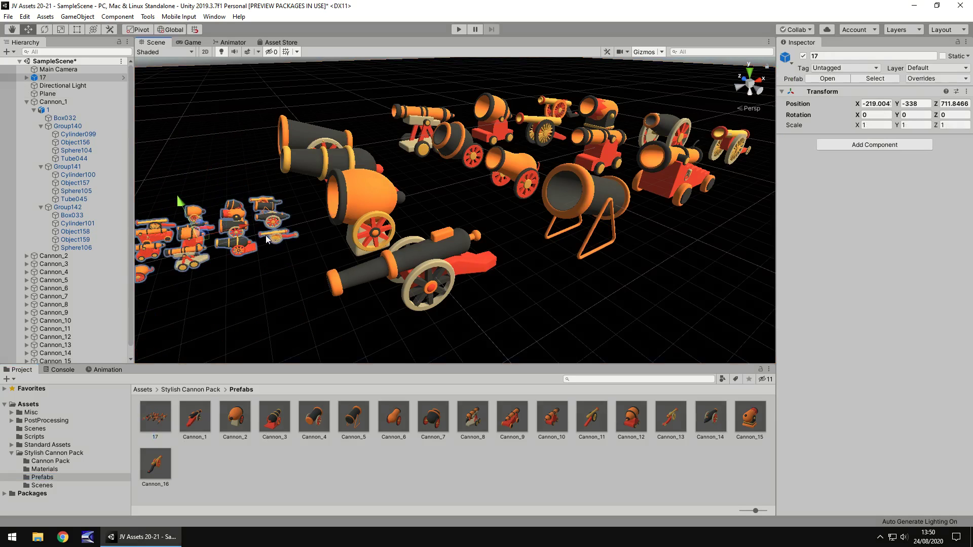
key(Delete)
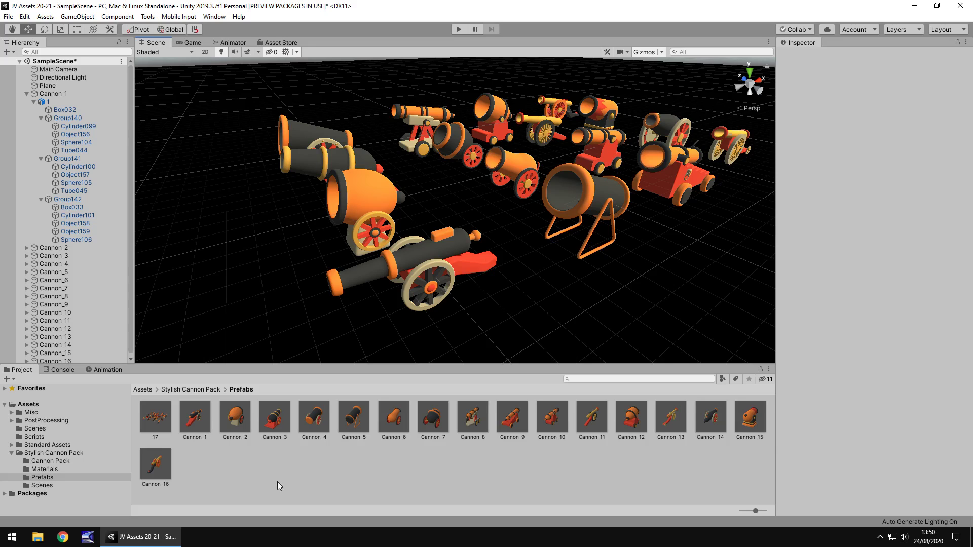
Compare the cannon collection in the Game view and from a new angle in the Scene view
click(191, 42)
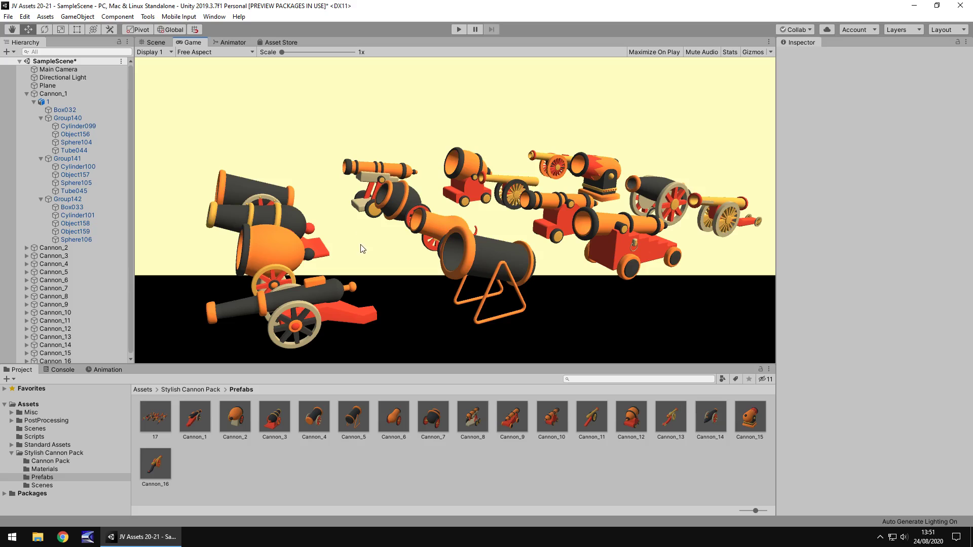
click(154, 43)
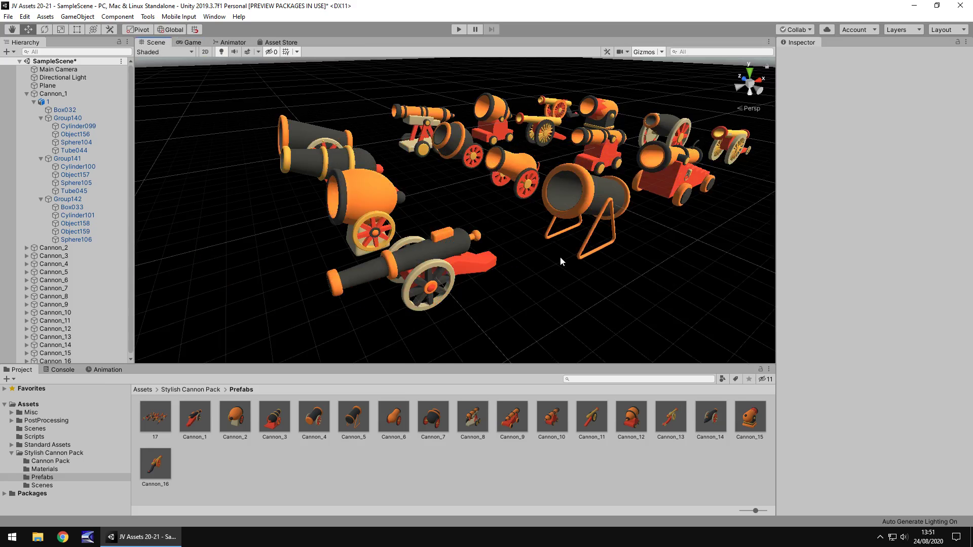
alt+drag(555, 258, 551, 278)
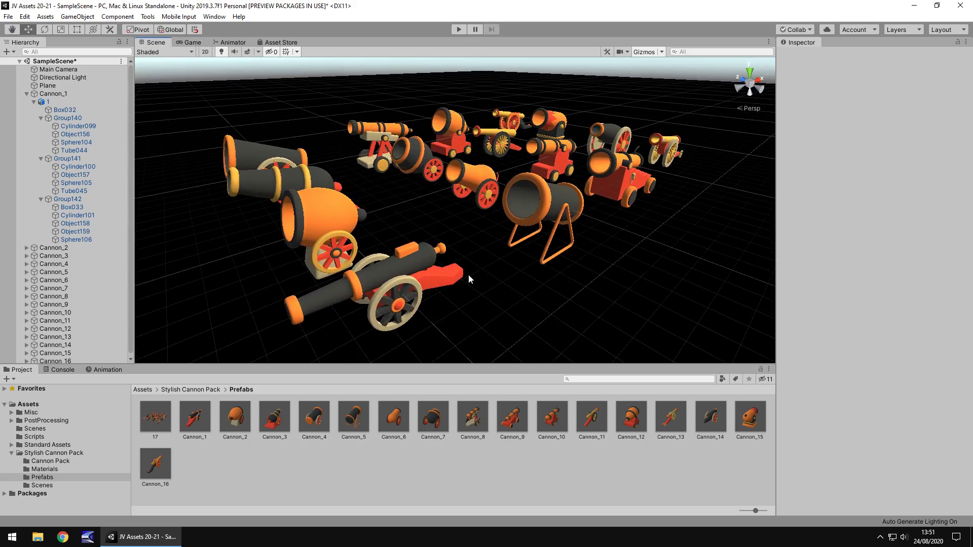
Inspect the individual parts of Cannon_1's wheel Group140, including Cylinder099, Object156, Sphere104 and Tube044
click(75, 134)
click(78, 126)
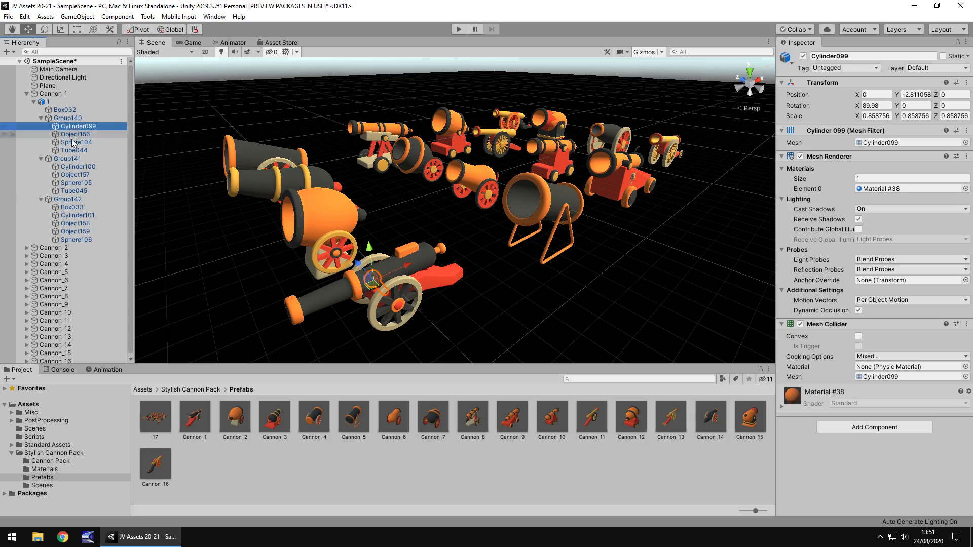
click(76, 141)
click(69, 151)
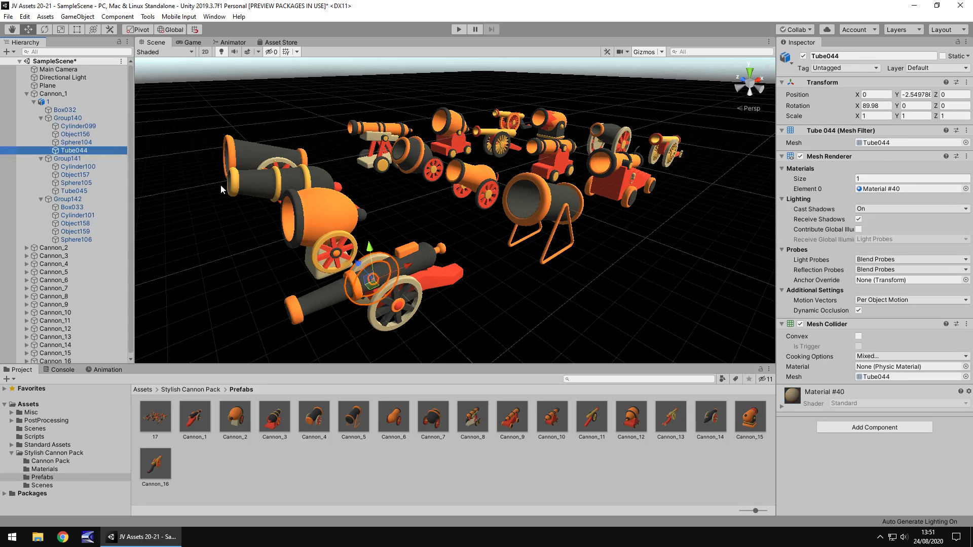